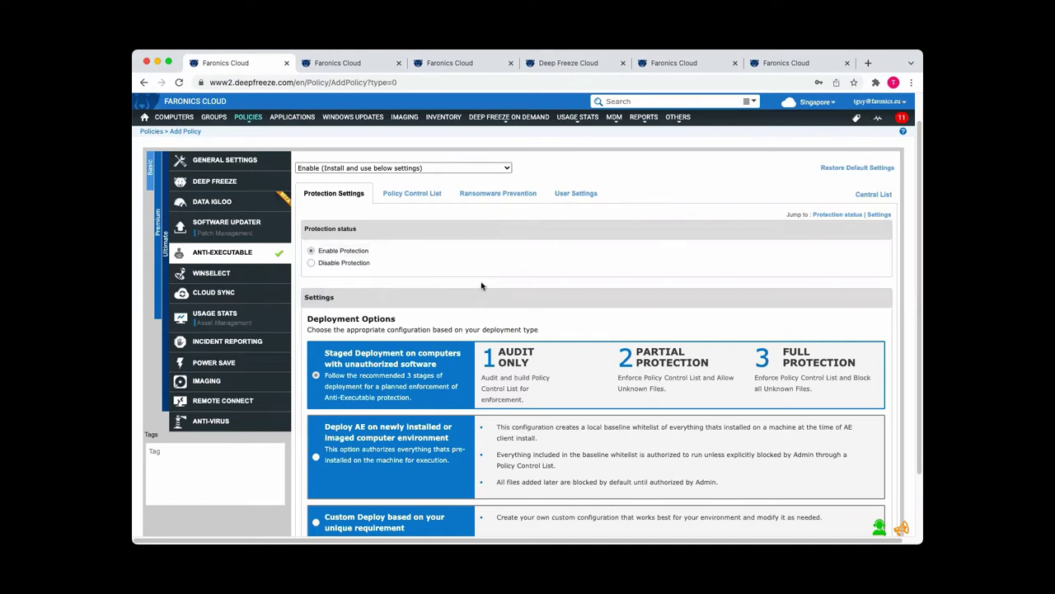
{"action": "scroll", "coordinate": [485, 282], "scroll_direction": "down", "scroll_amount": 1}
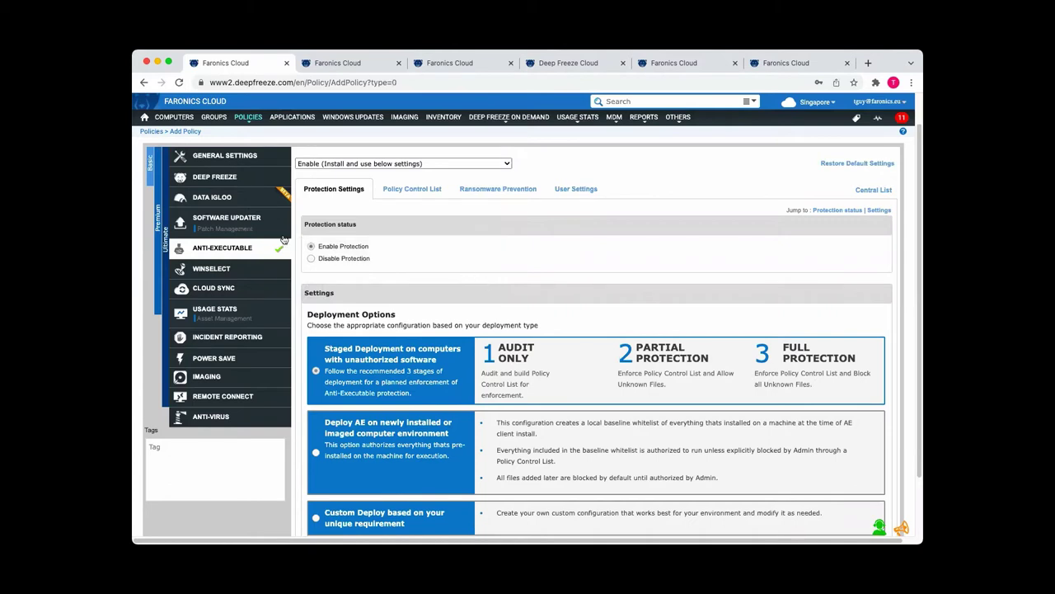
{"action": "scroll", "coordinate": [477, 287], "scroll_direction": "down", "scroll_amount": 1}
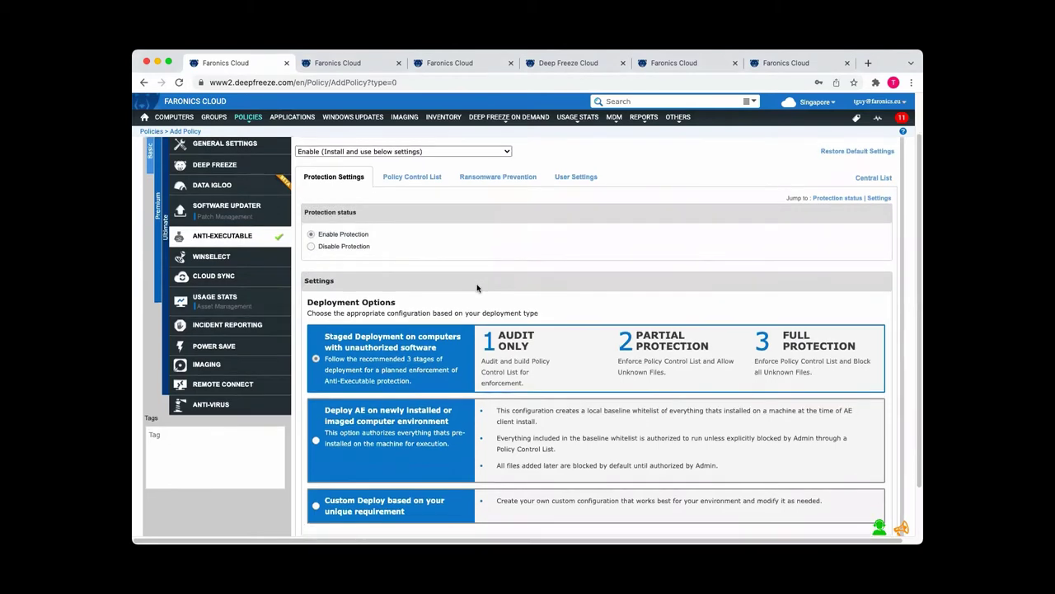
{"action": "mouse_move", "coordinate": [487, 328]}
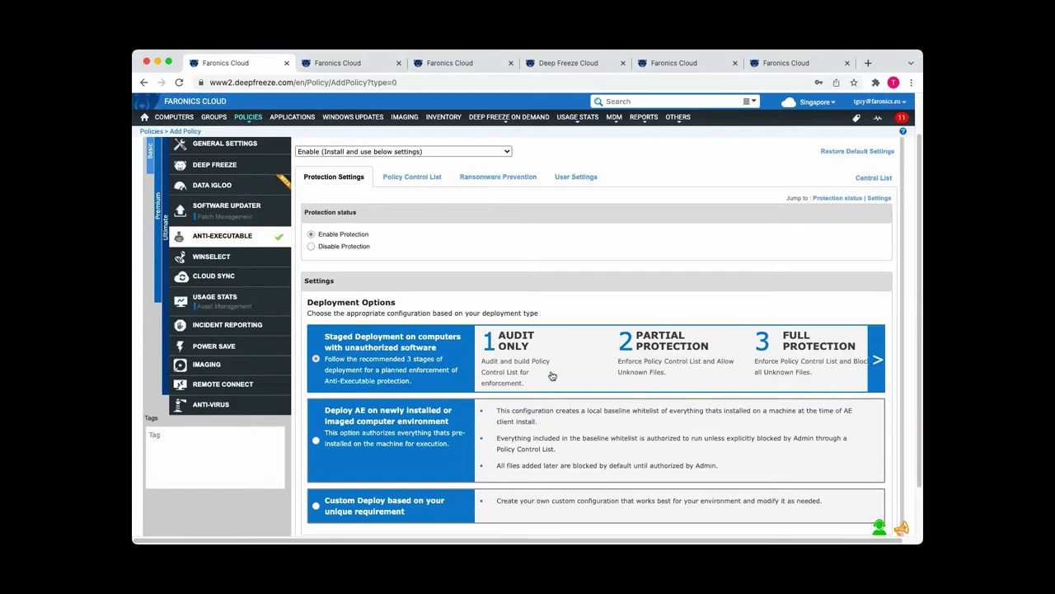
{"action": "scroll", "coordinate": [558, 380], "scroll_direction": "up", "scroll_amount": 1}
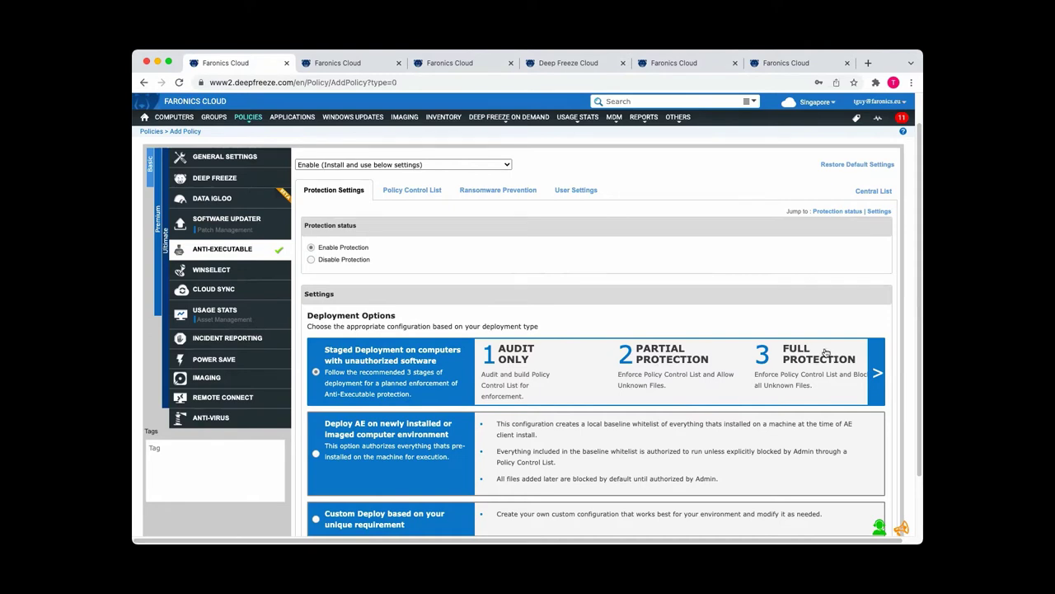
- Review the policy's Ransomware Prevention settings, then scroll the Known Ransomware file extensions list
{"action": "left_click", "coordinate": [478, 193]}
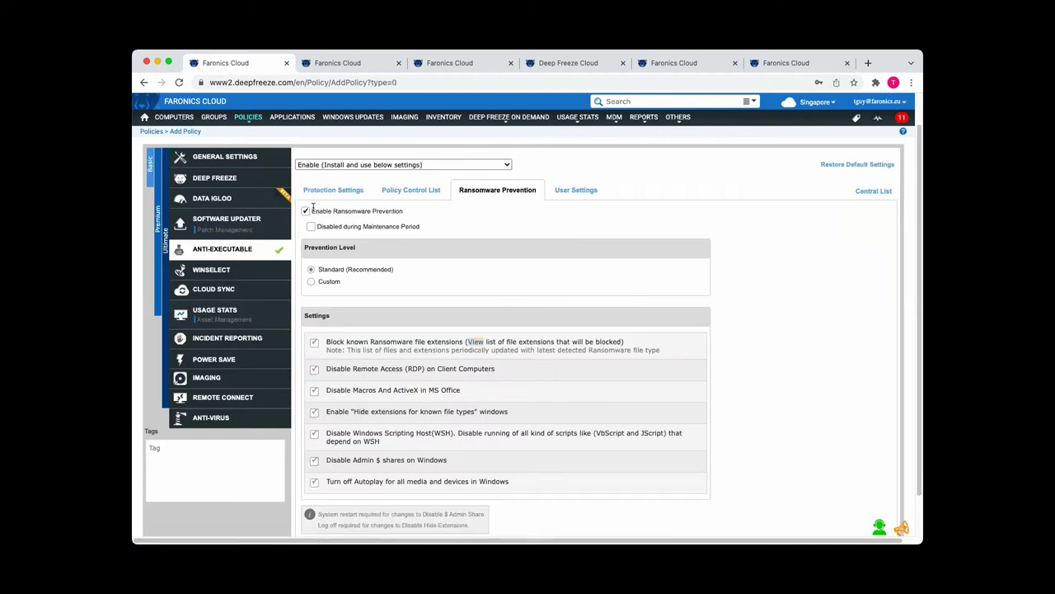
{"action": "left_click", "coordinate": [322, 68]}
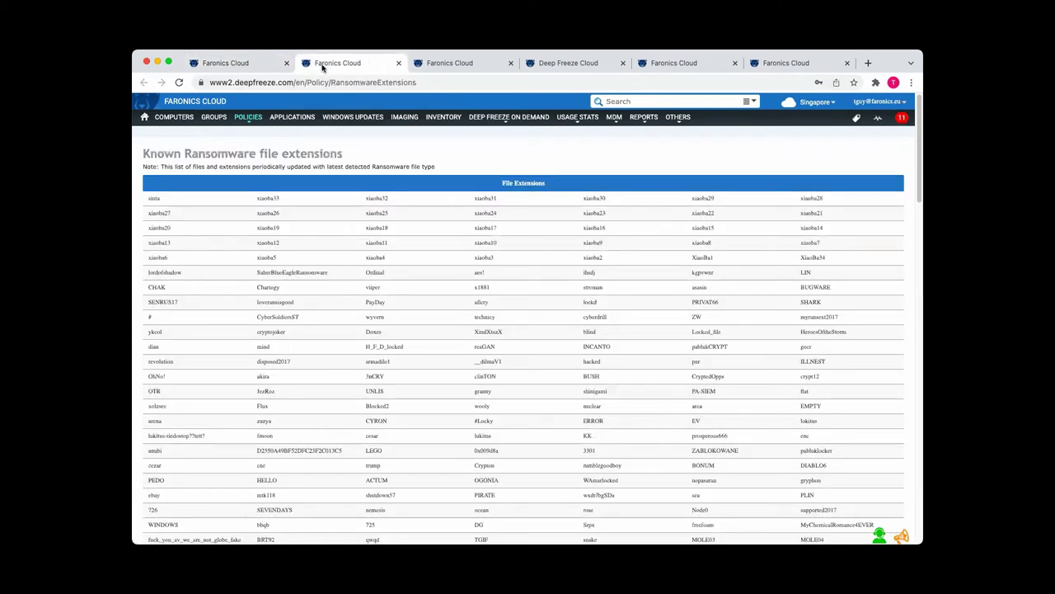
{"action": "scroll", "coordinate": [322, 253], "scroll_direction": "down", "scroll_amount": 1}
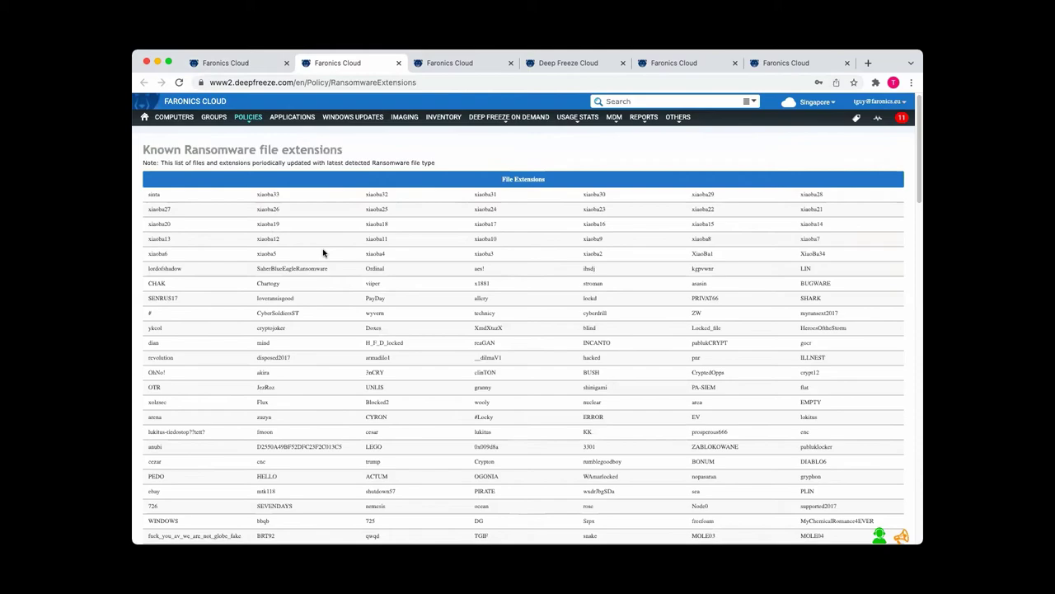
{"action": "scroll", "coordinate": [322, 253], "scroll_direction": "down", "scroll_amount": 15}
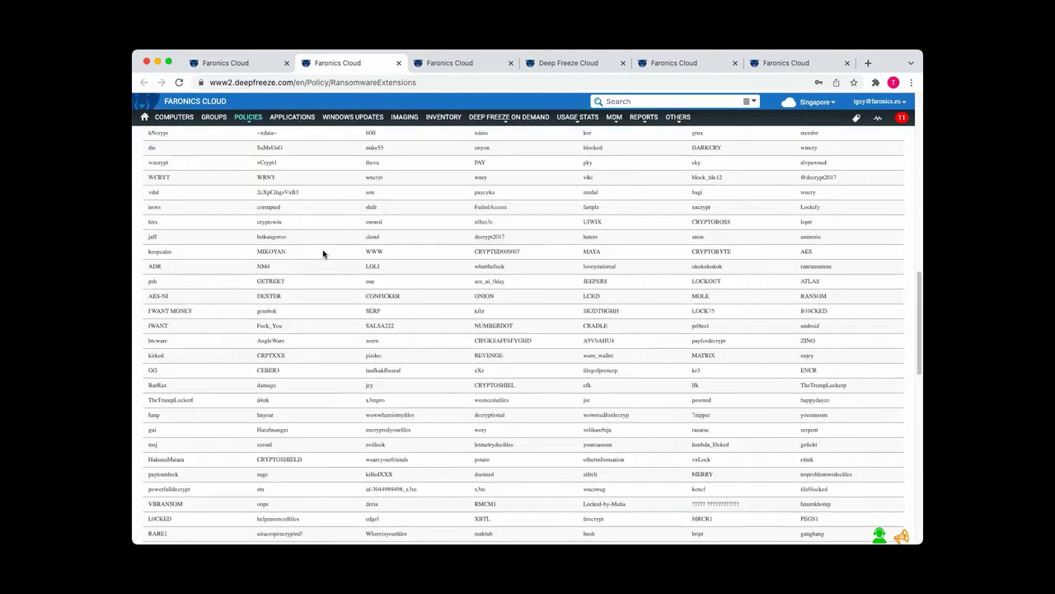
{"action": "scroll", "coordinate": [322, 253], "scroll_direction": "up", "scroll_amount": 15}
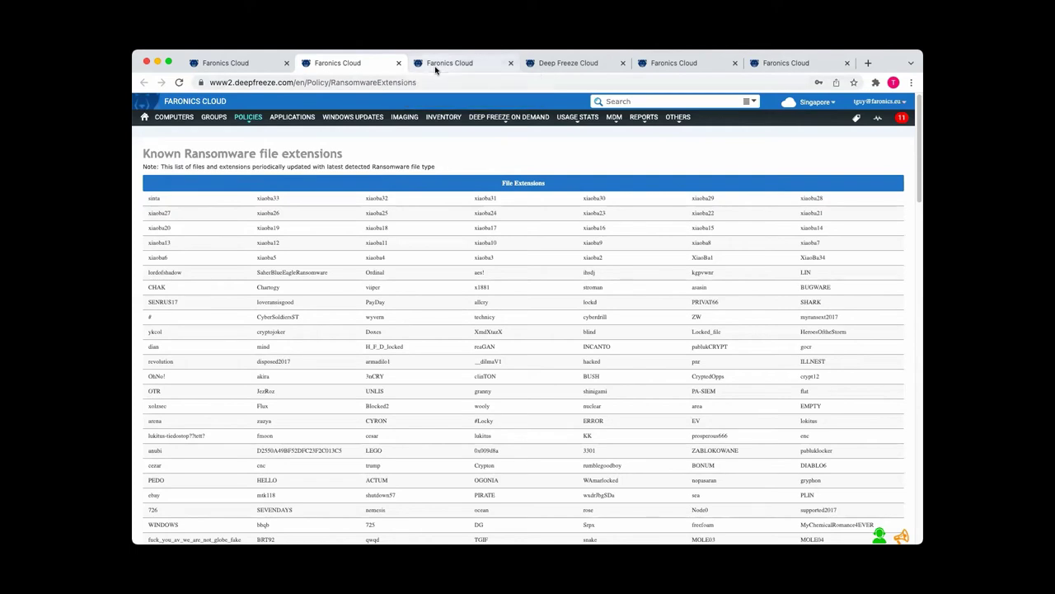
- Uncheck drive E: on the Deep Freeze Drives tab, then view the Workstation Tasks settings
{"action": "left_click", "coordinate": [435, 64]}
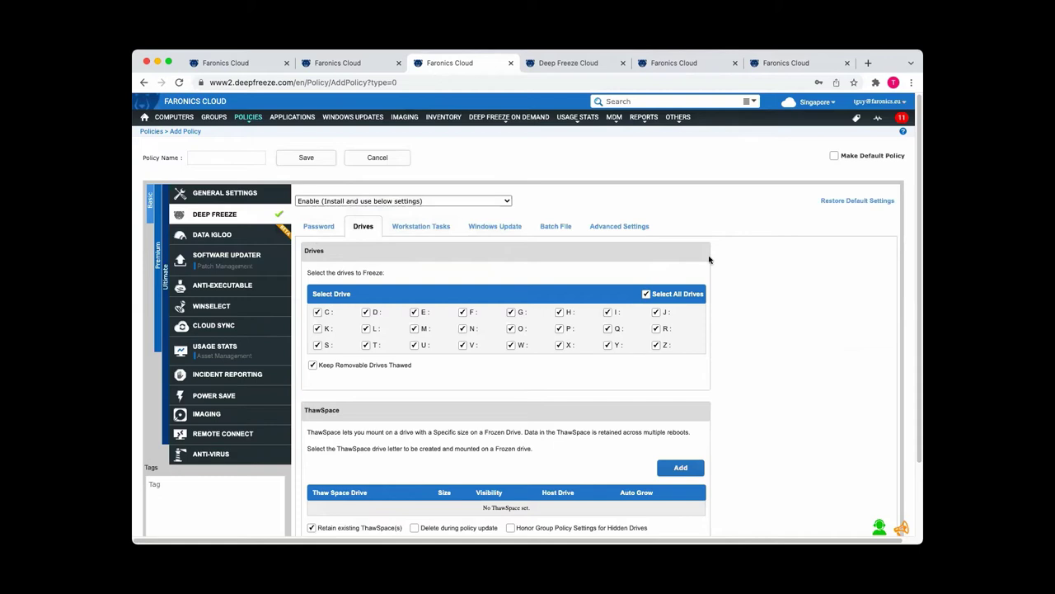
{"action": "scroll", "coordinate": [709, 260], "scroll_direction": "down", "scroll_amount": 1}
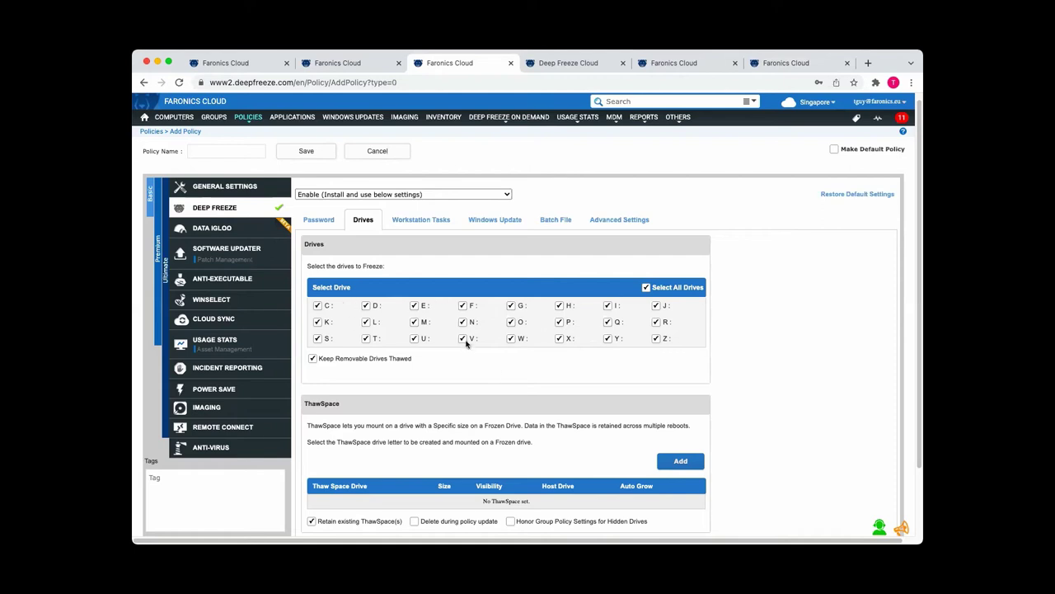
{"action": "scroll", "coordinate": [466, 343], "scroll_direction": "down", "scroll_amount": 1}
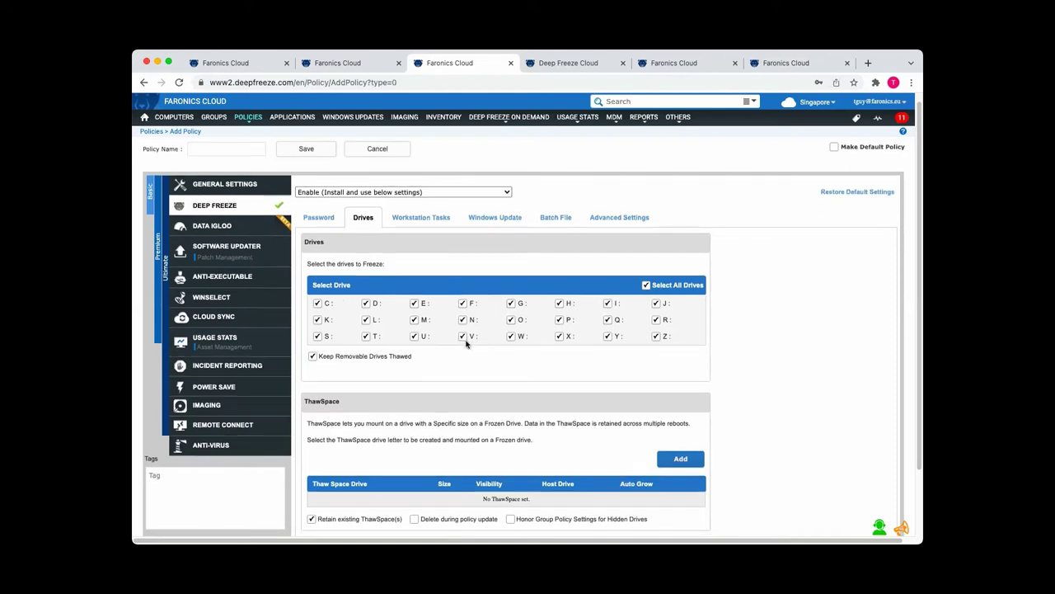
{"action": "left_click", "coordinate": [414, 303]}
{"action": "scroll", "coordinate": [464, 365], "scroll_direction": "down", "scroll_amount": 1}
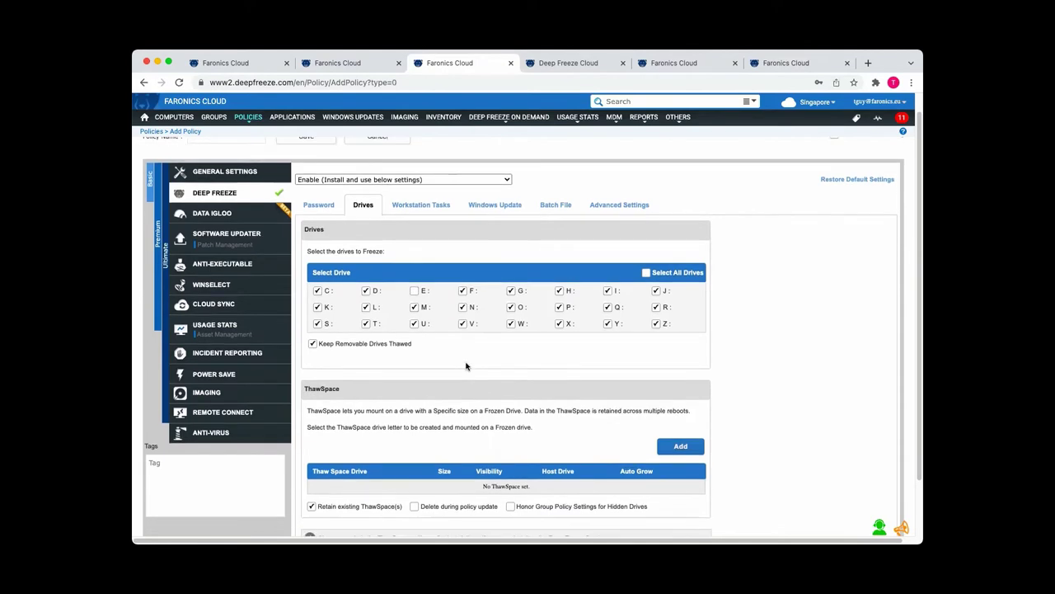
{"action": "scroll", "coordinate": [464, 365], "scroll_direction": "up", "scroll_amount": 2}
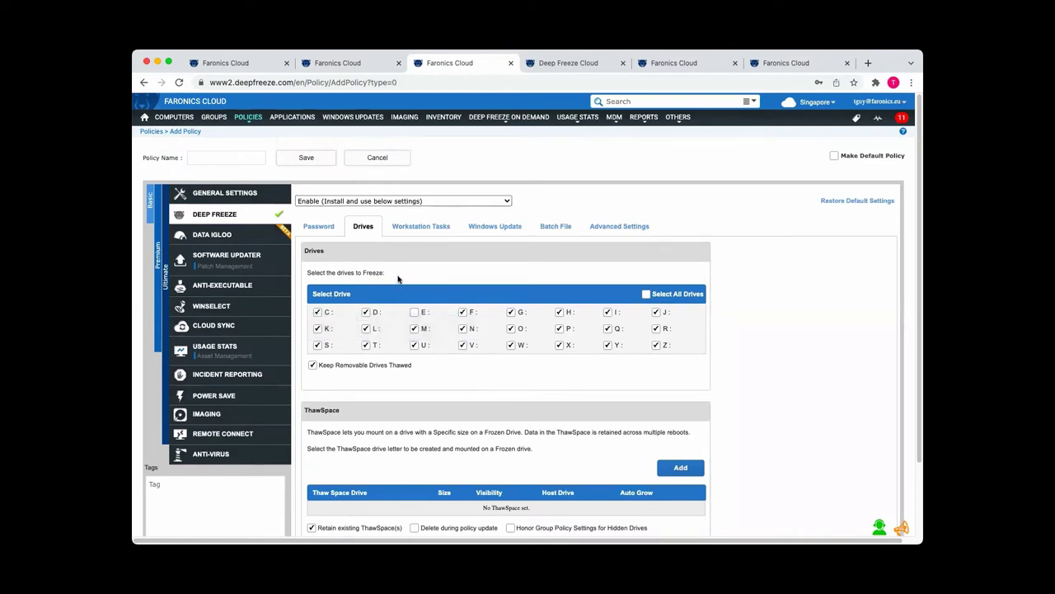
{"action": "left_click", "coordinate": [416, 235]}
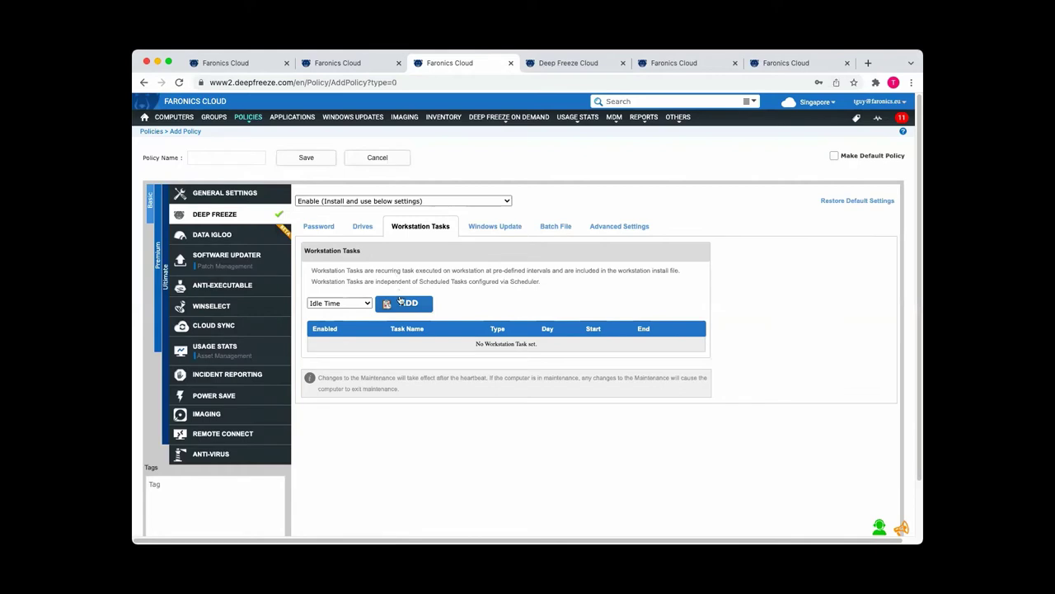
- Inspect the Idle Time task's 20-minute idle setting, cancel without adding, then view the Deep Freeze Dashboard
{"action": "left_click", "coordinate": [403, 304]}
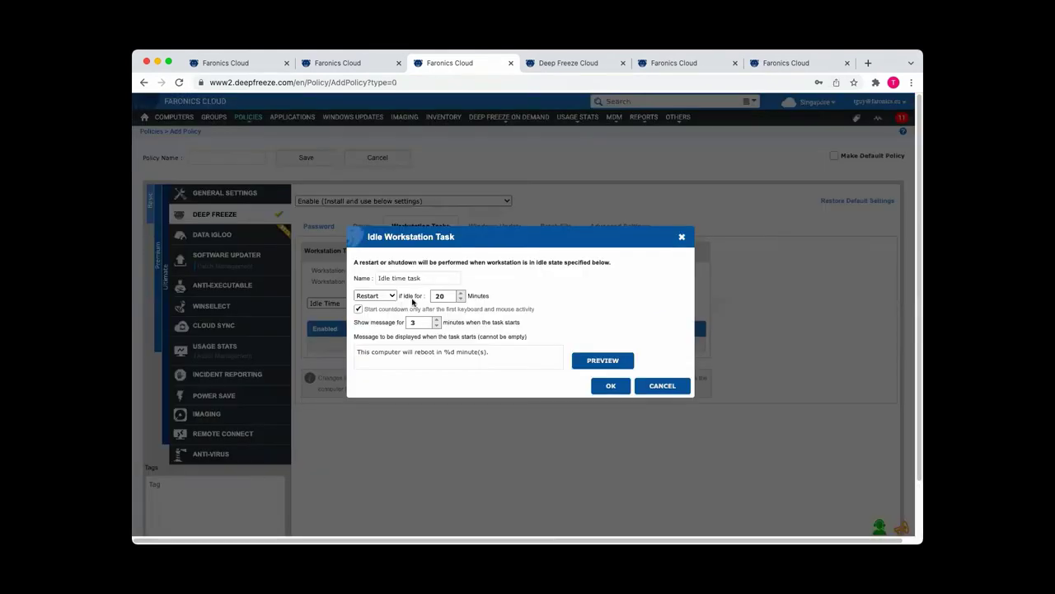
{"action": "double_click", "coordinate": [443, 295]}
{"action": "left_click", "coordinate": [672, 389]}
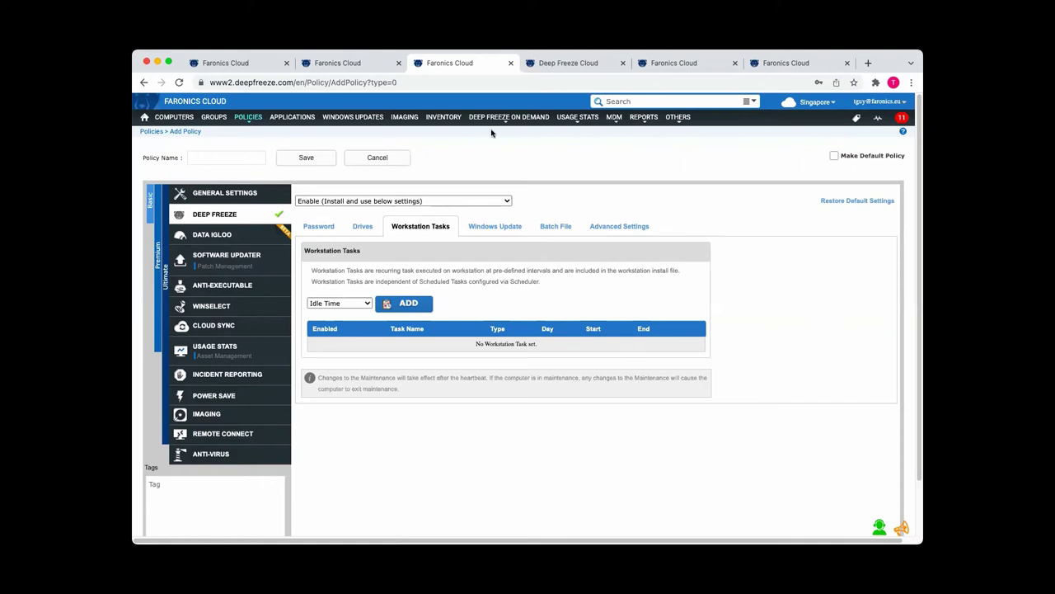
{"action": "left_click", "coordinate": [537, 68]}
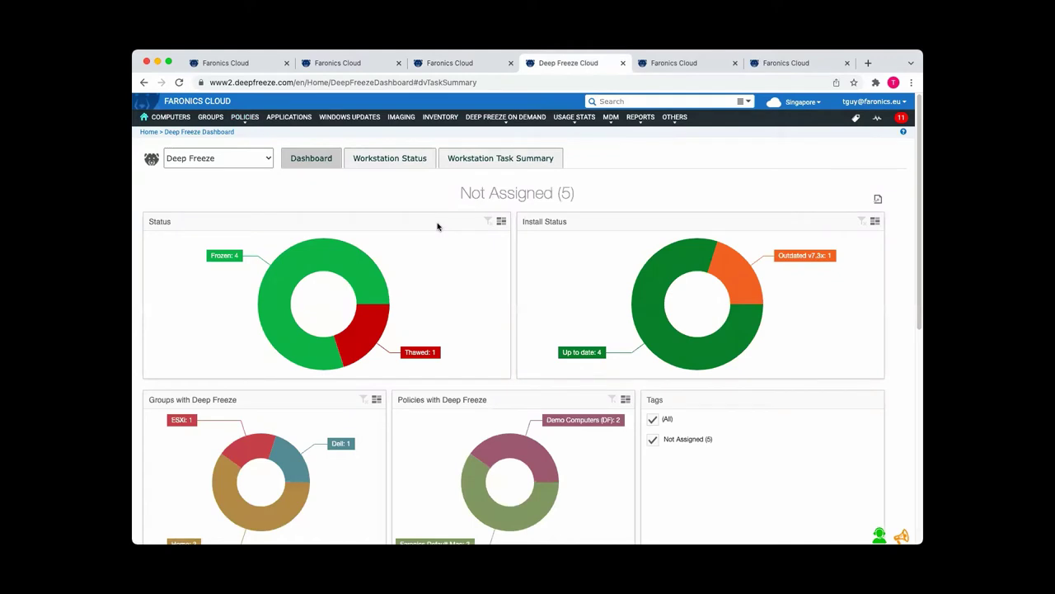
{"action": "scroll", "coordinate": [440, 231], "scroll_direction": "down", "scroll_amount": 3}
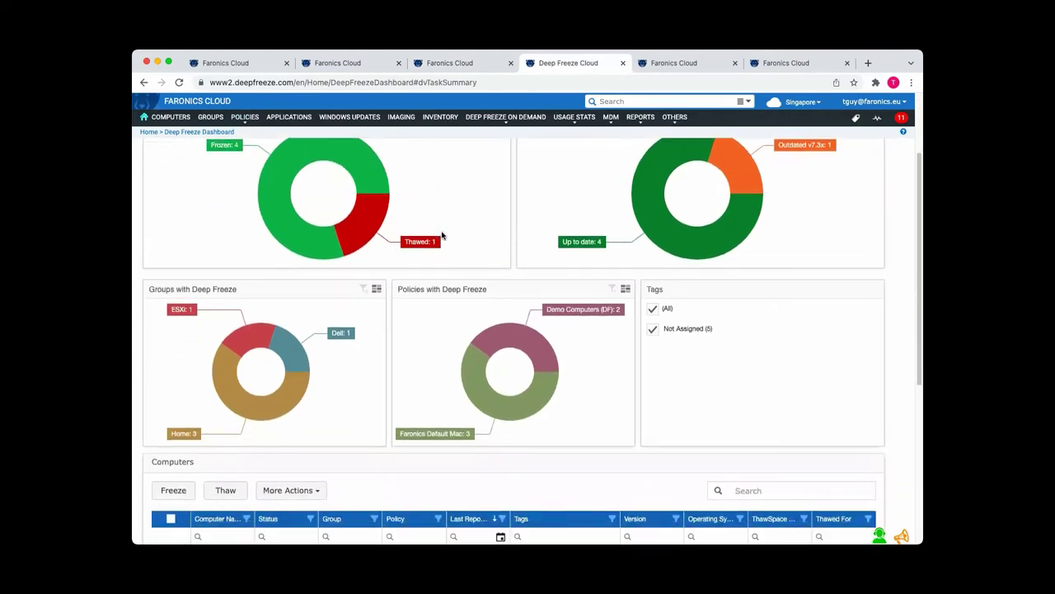
{"action": "scroll", "coordinate": [441, 237], "scroll_direction": "down", "scroll_amount": 5}
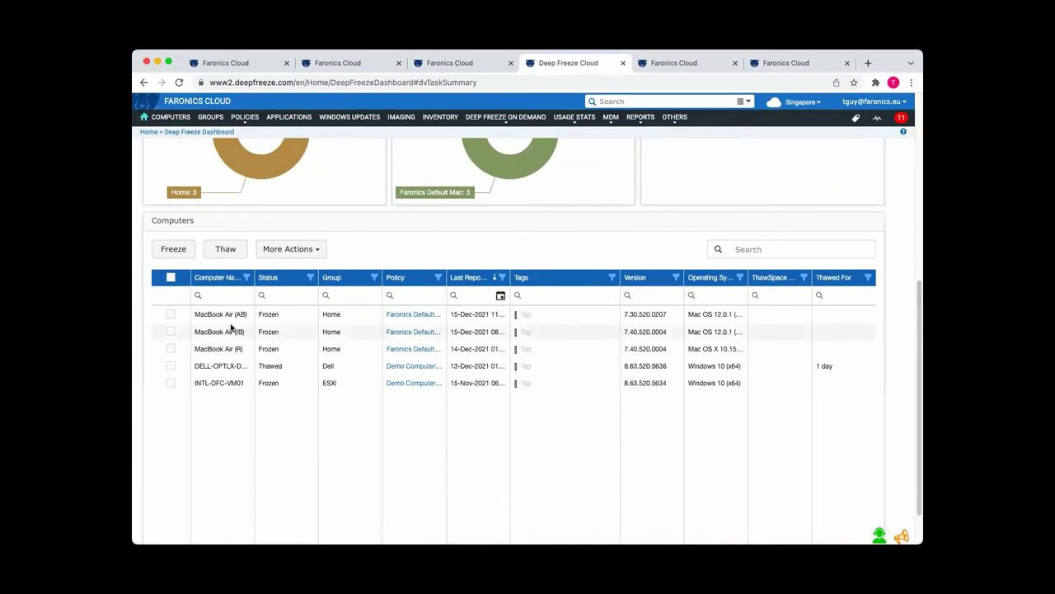
{"action": "left_click", "coordinate": [171, 316]}
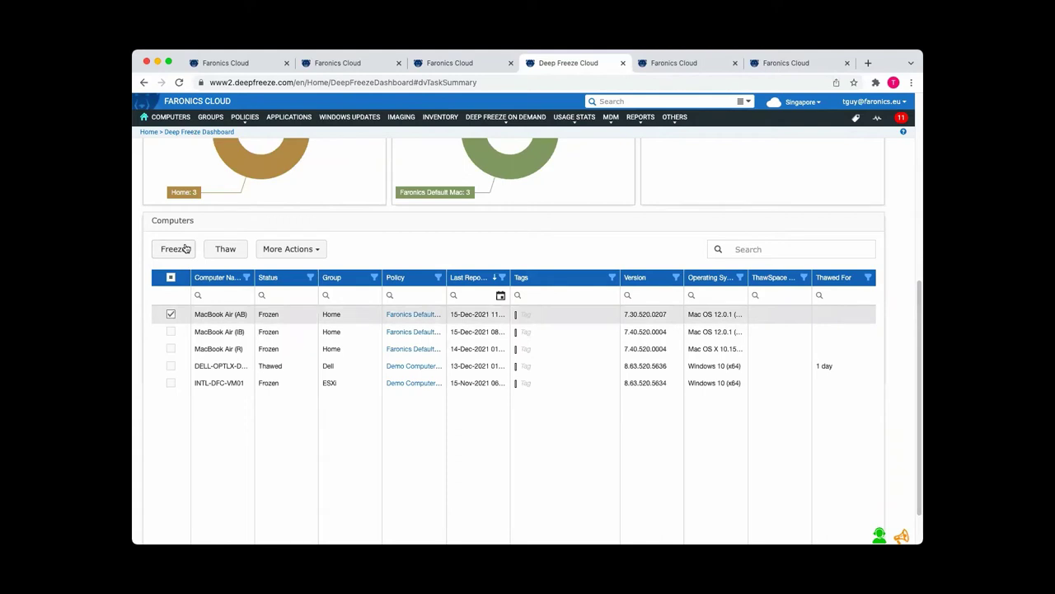
{"action": "left_click", "coordinate": [316, 252]}
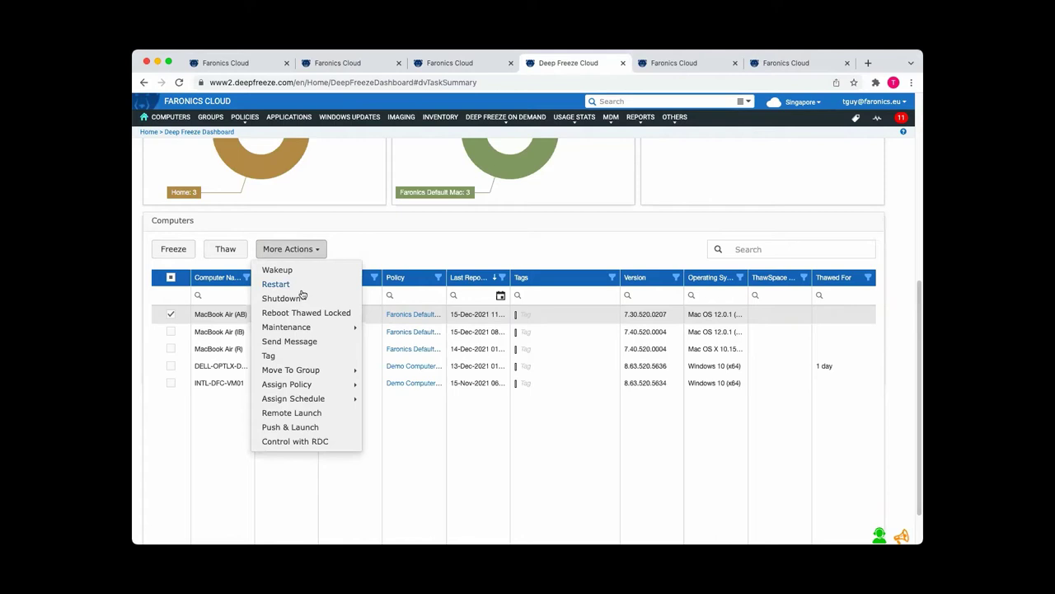
{"action": "mouse_move", "coordinate": [302, 328]}
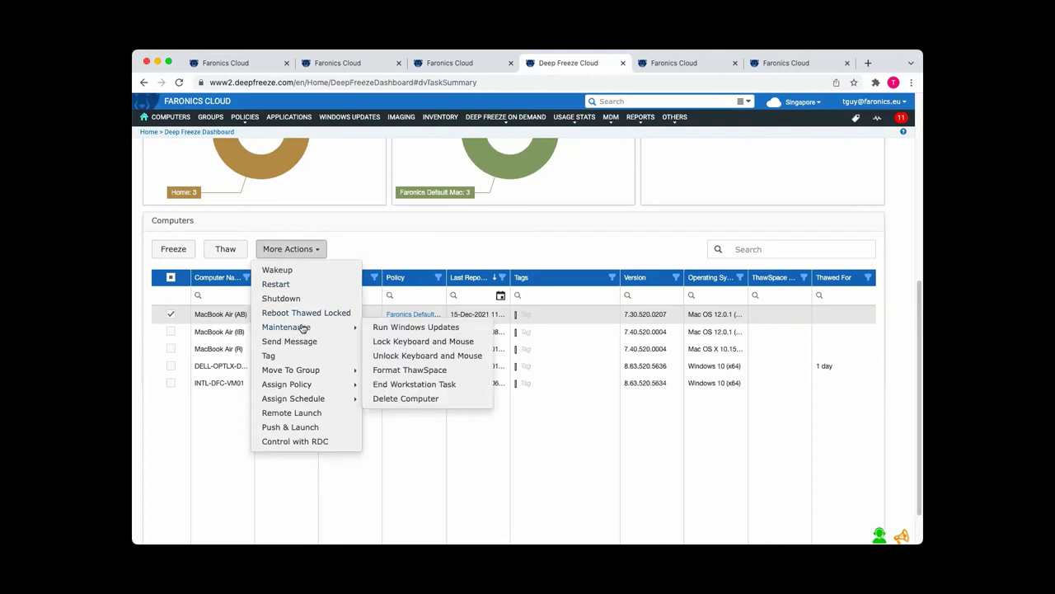
{"action": "left_click", "coordinate": [384, 250]}
{"action": "scroll", "coordinate": [379, 257], "scroll_direction": "up", "scroll_amount": 2}
{"action": "scroll", "coordinate": [379, 258], "scroll_direction": "up", "scroll_amount": 5}
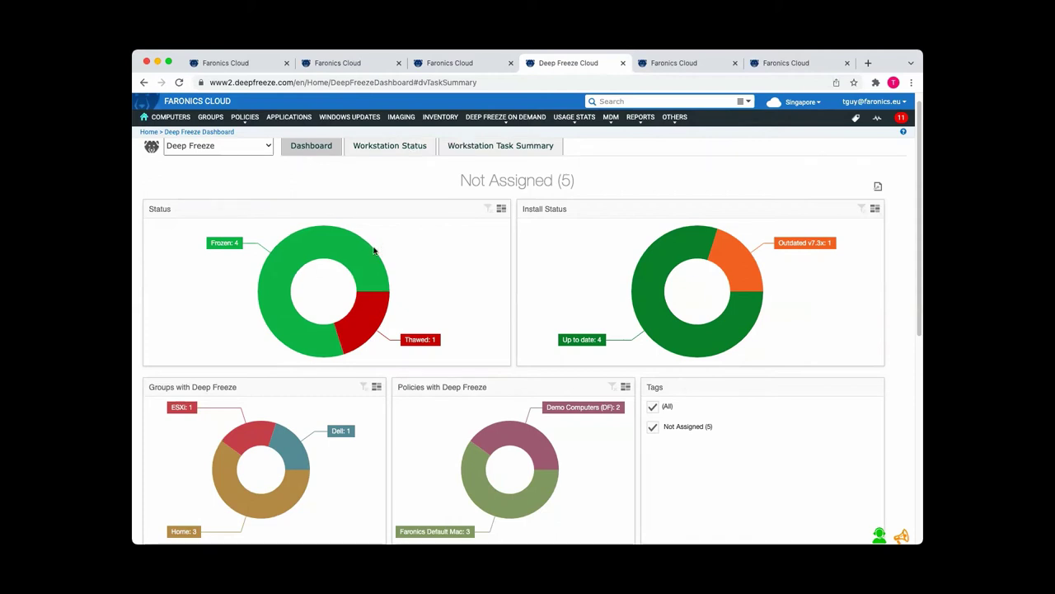
{"action": "scroll", "coordinate": [449, 214], "scroll_direction": "down", "scroll_amount": 1}
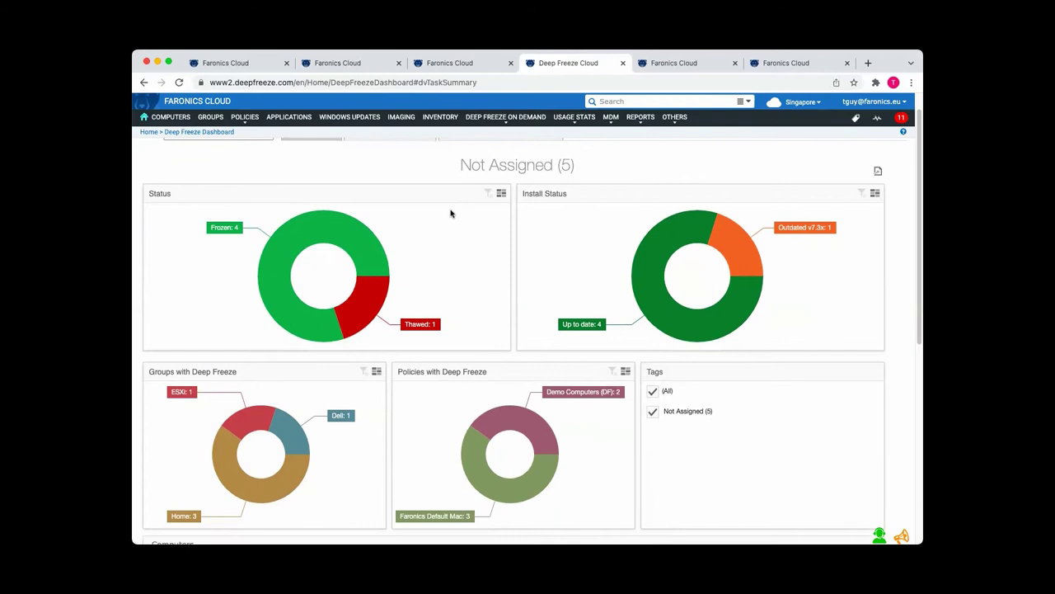
{"action": "scroll", "coordinate": [450, 213], "scroll_direction": "down", "scroll_amount": 1}
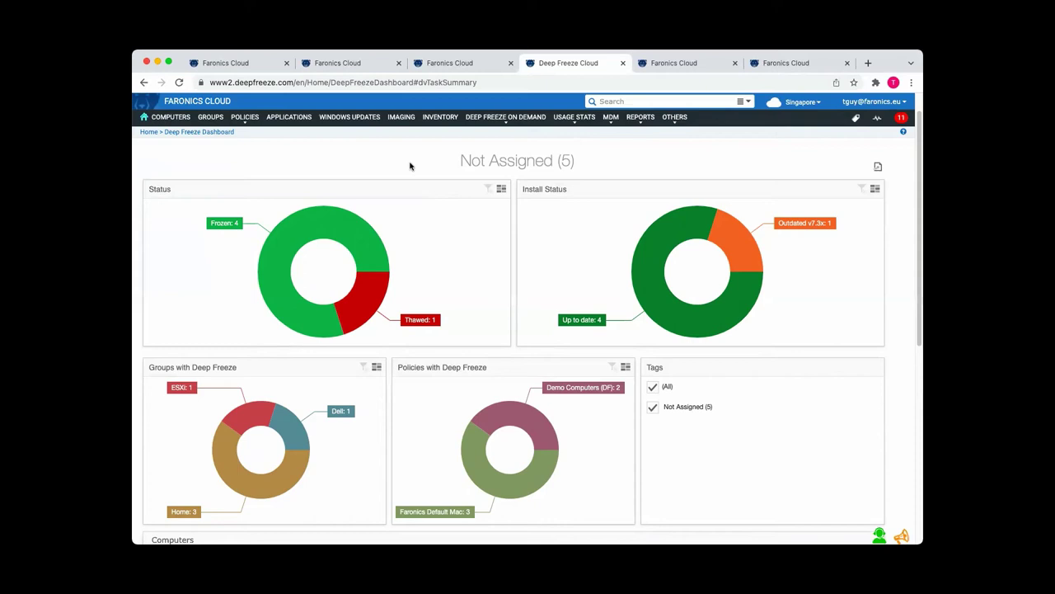
- Return to the Add Policy page with Anti-Virus, Active Protection and Firewall Protection enabled
{"action": "left_click", "coordinate": [674, 66]}
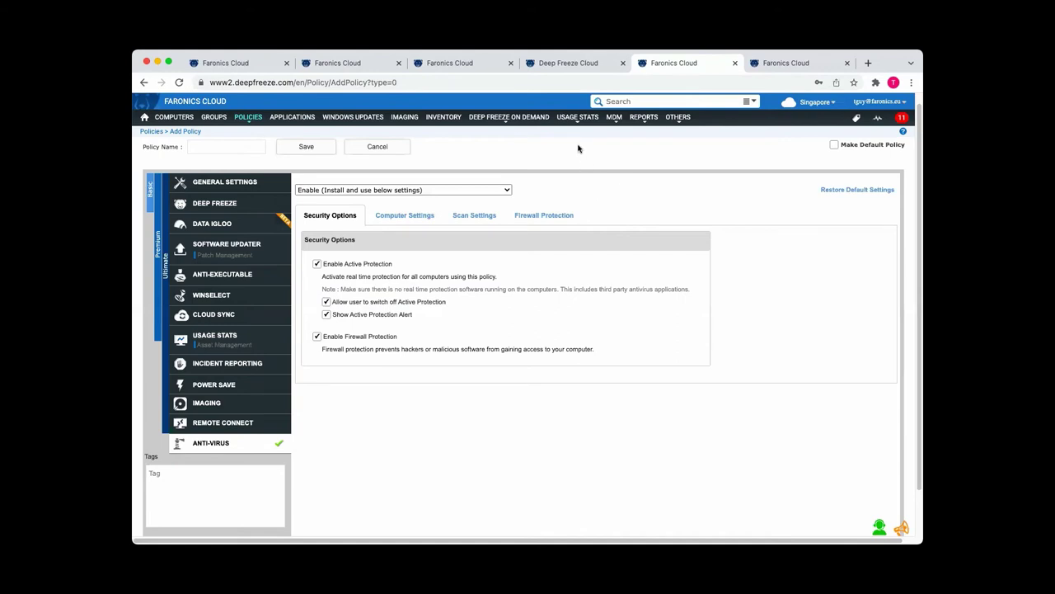
- Scroll through the Anti-Virus, Anti-Executable, Deep Freeze and Software Updater alert tables, then return to the top
{"action": "left_click", "coordinate": [767, 68]}
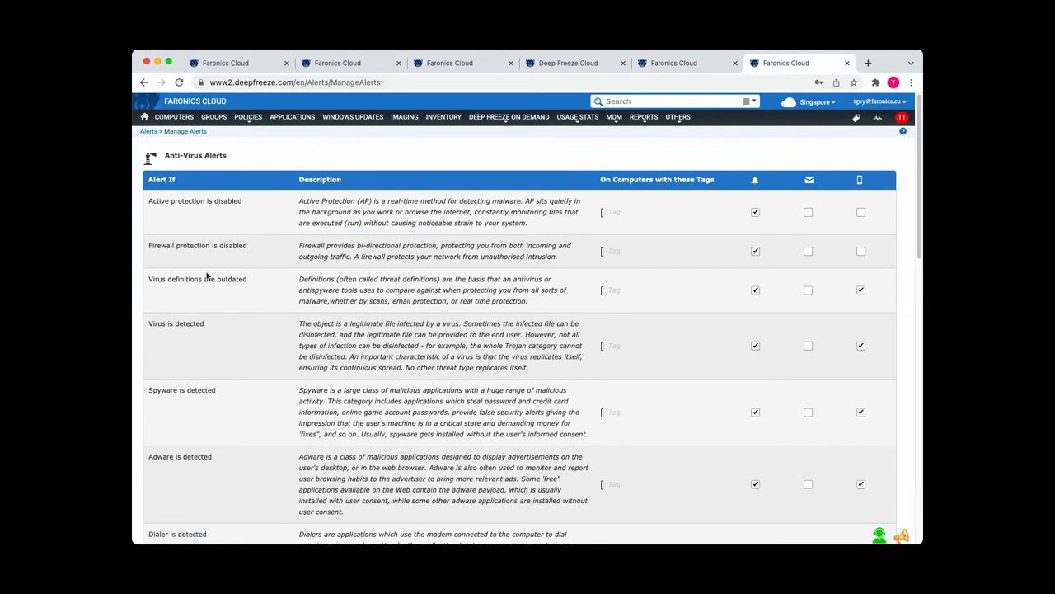
{"action": "scroll", "coordinate": [209, 277], "scroll_direction": "down", "scroll_amount": 2}
{"action": "scroll", "coordinate": [728, 301], "scroll_direction": "up", "scroll_amount": 2}
{"action": "scroll", "coordinate": [684, 296], "scroll_direction": "down", "scroll_amount": 10}
{"action": "scroll", "coordinate": [678, 299], "scroll_direction": "down", "scroll_amount": 3}
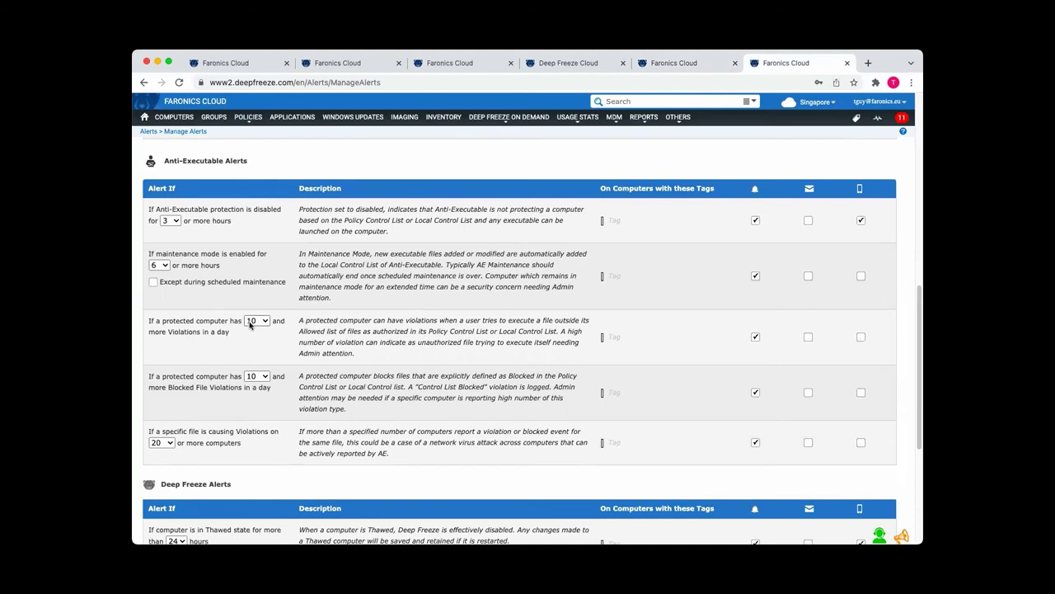
{"action": "scroll", "coordinate": [265, 318], "scroll_direction": "down", "scroll_amount": 2}
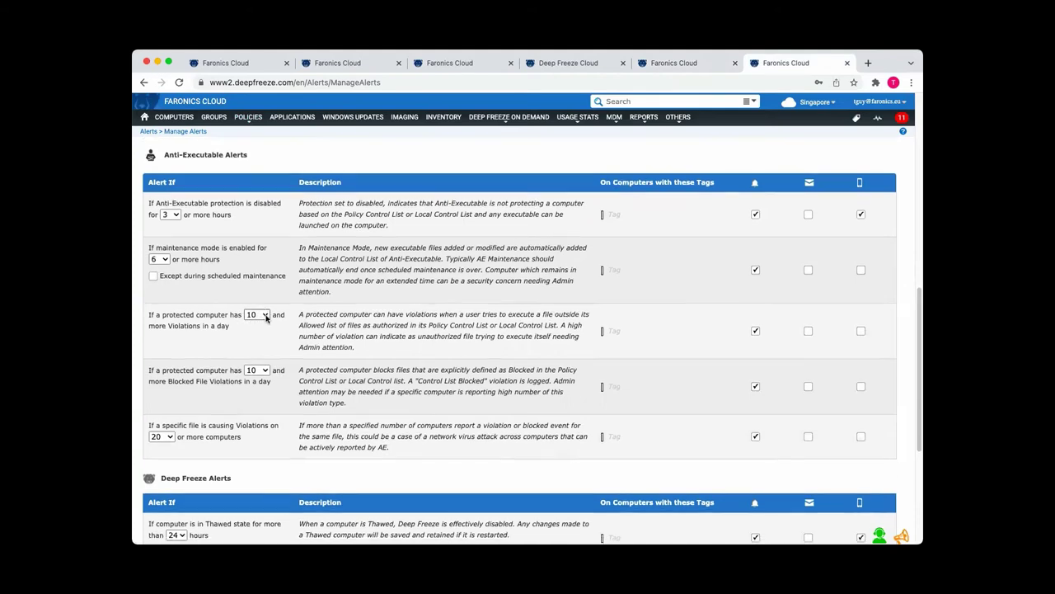
{"action": "scroll", "coordinate": [268, 315], "scroll_direction": "down", "scroll_amount": 3}
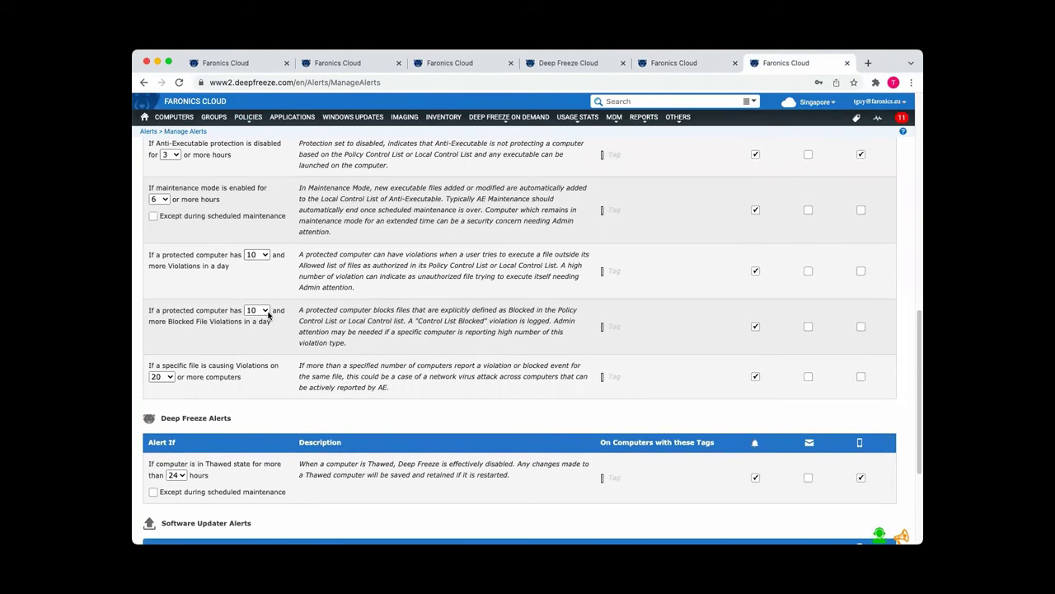
{"action": "scroll", "coordinate": [264, 340], "scroll_direction": "down", "scroll_amount": 1}
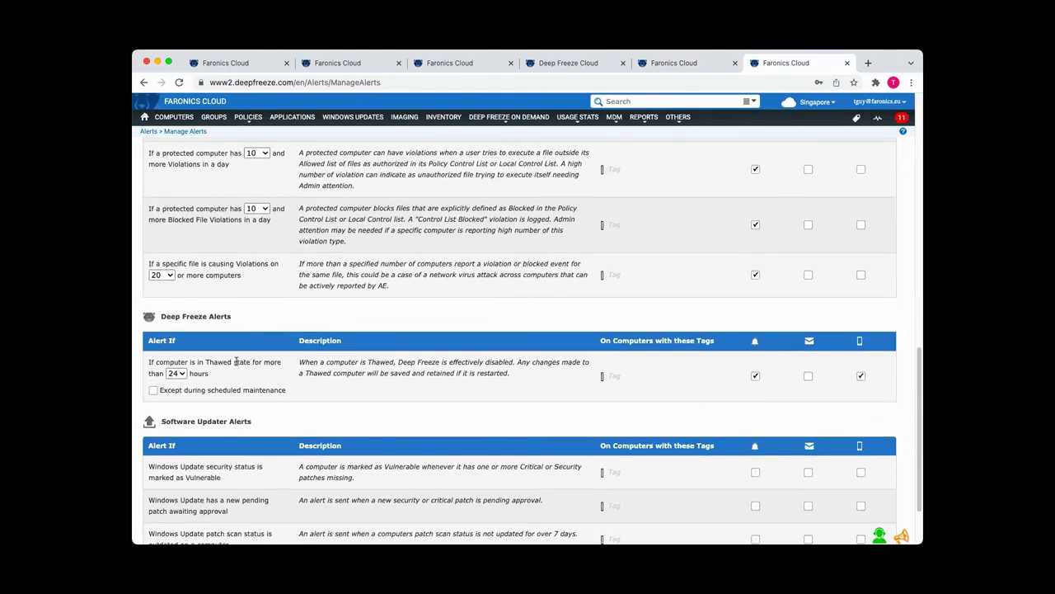
{"action": "scroll", "coordinate": [287, 349], "scroll_direction": "up", "scroll_amount": 4}
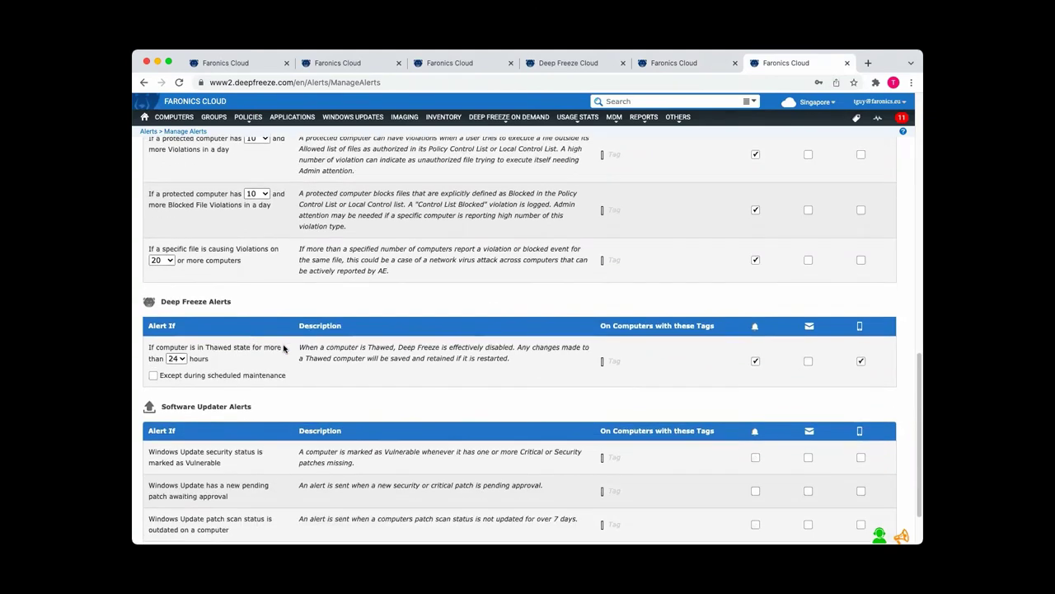
{"action": "scroll", "coordinate": [286, 348], "scroll_direction": "up", "scroll_amount": 8}
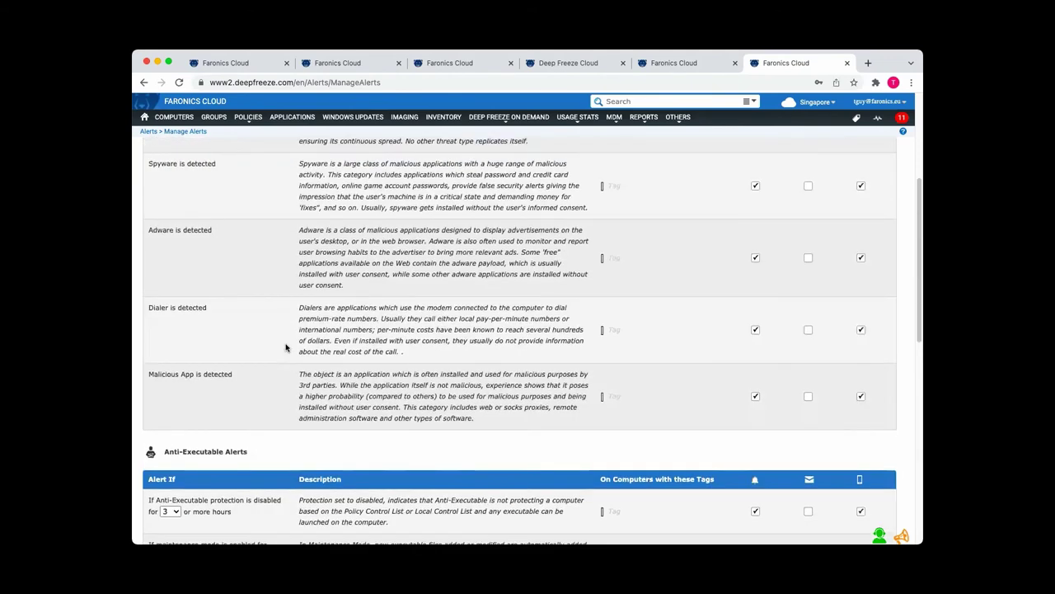
{"action": "scroll", "coordinate": [286, 348], "scroll_direction": "up", "scroll_amount": 4}
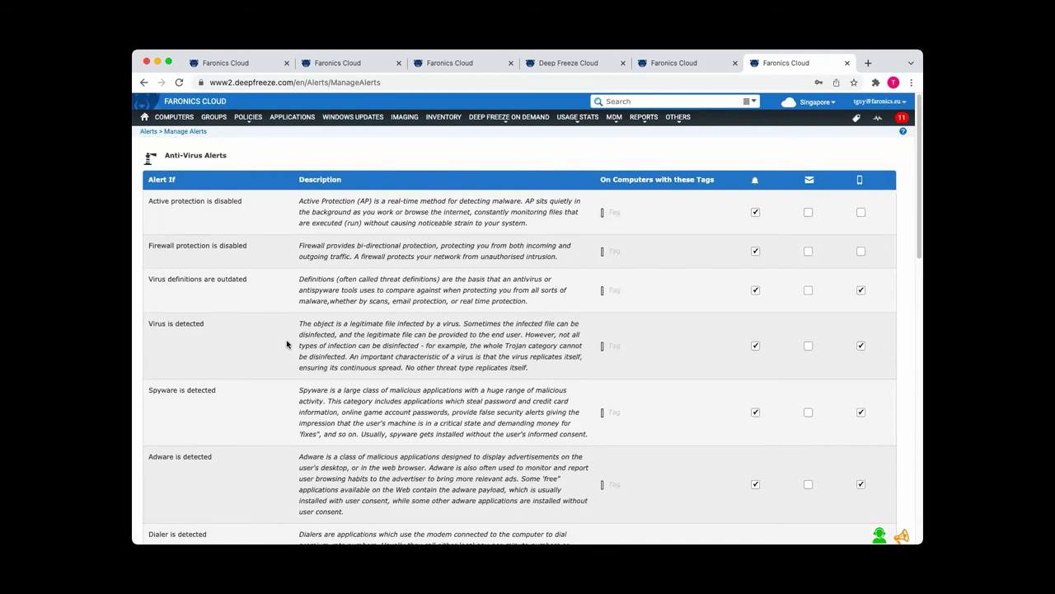
- Enable mobile alerts for 'Active protection is disabled' and 'Firewall protection is disabled'
{"action": "left_click", "coordinate": [862, 213]}
{"action": "left_click", "coordinate": [860, 252]}
{"action": "scroll", "coordinate": [853, 259], "scroll_direction": "down", "scroll_amount": 1}
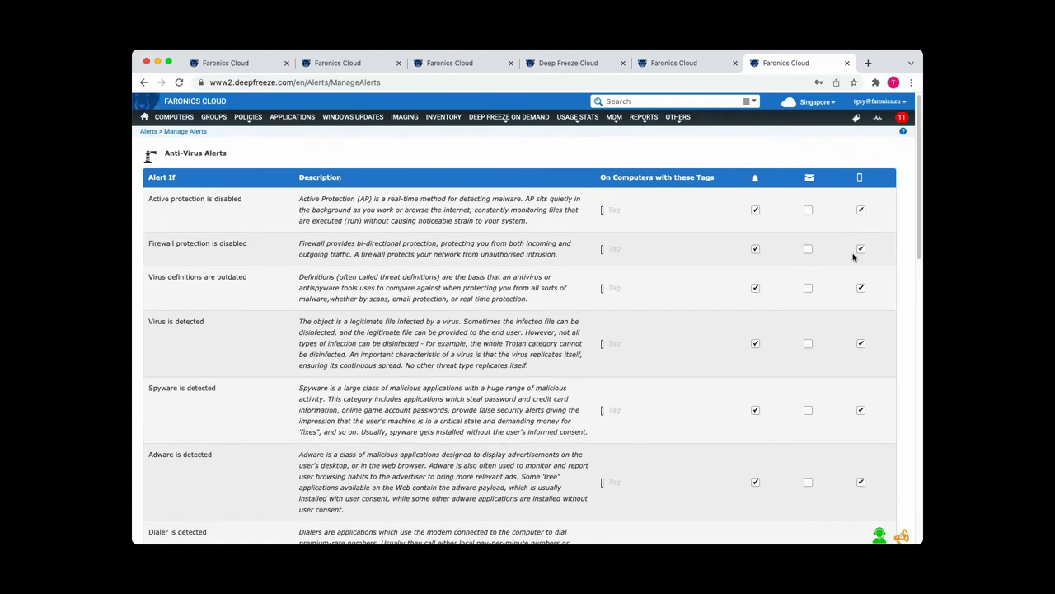
{"action": "scroll", "coordinate": [853, 263], "scroll_direction": "up", "scroll_amount": 1}
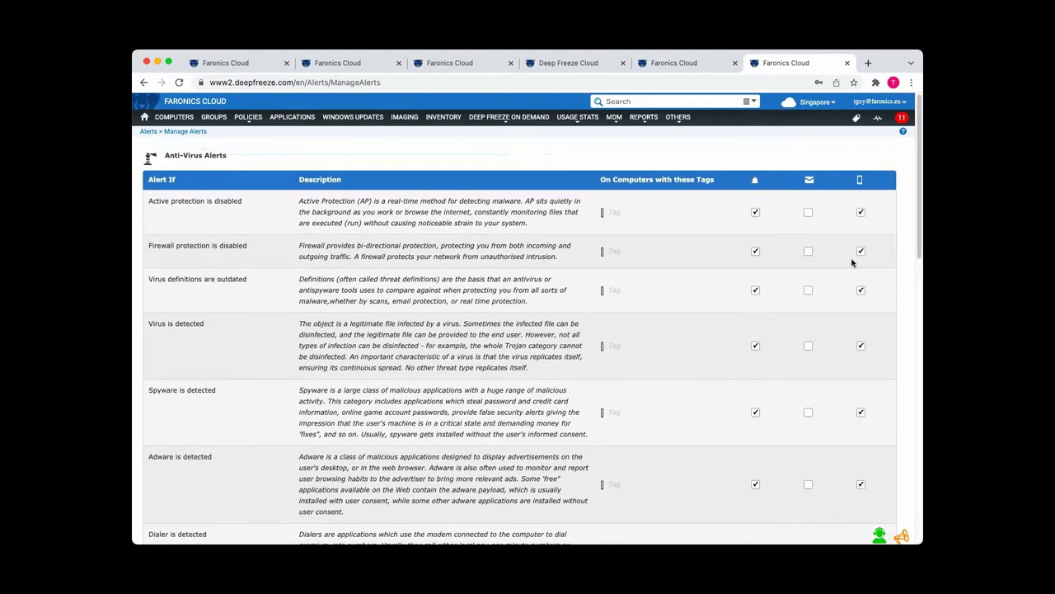